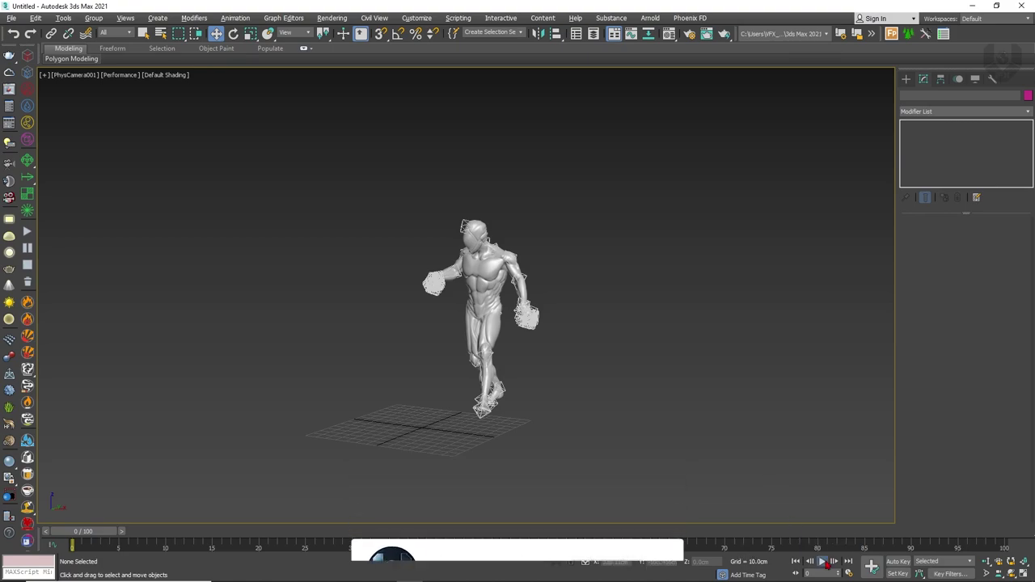
# Draw a Phoenix FD FireSmokeSim grid around the character in the Top view and set its height
pyautogui.click(822, 561)
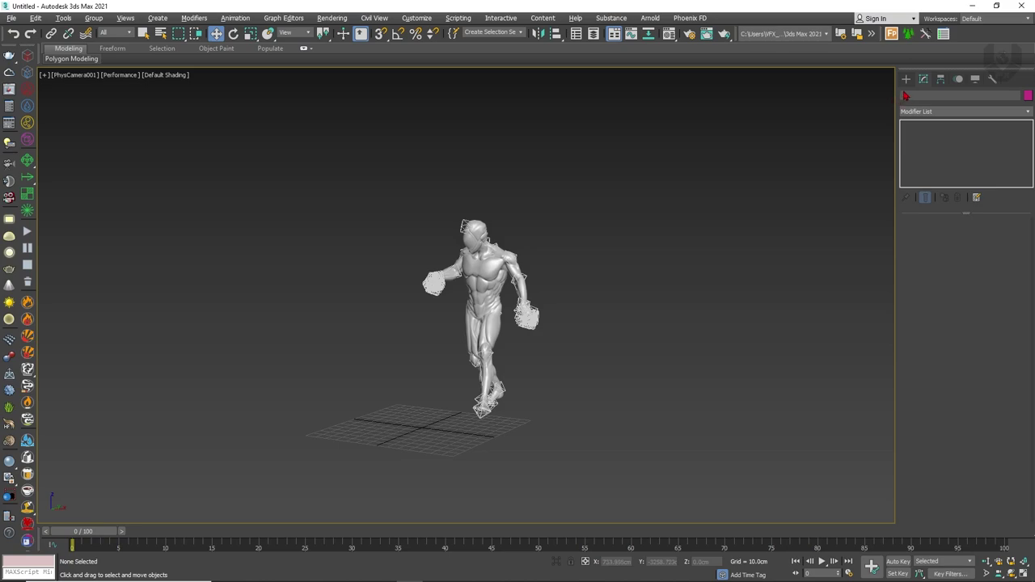
pyautogui.click(906, 78)
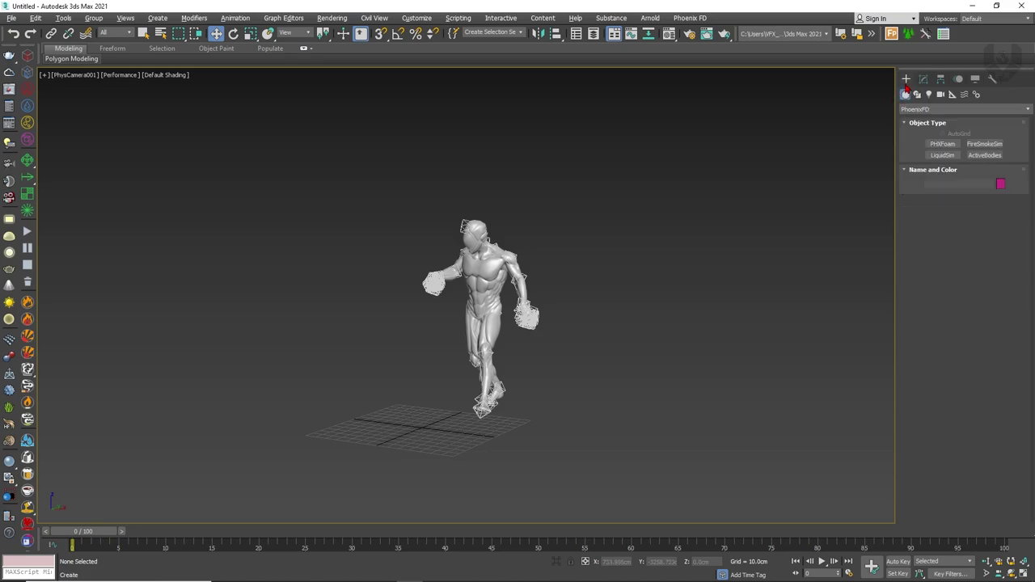
pyautogui.click(985, 144)
pyautogui.hotkey('alt', 'w')
pyautogui.hotkey('alt', 'w')
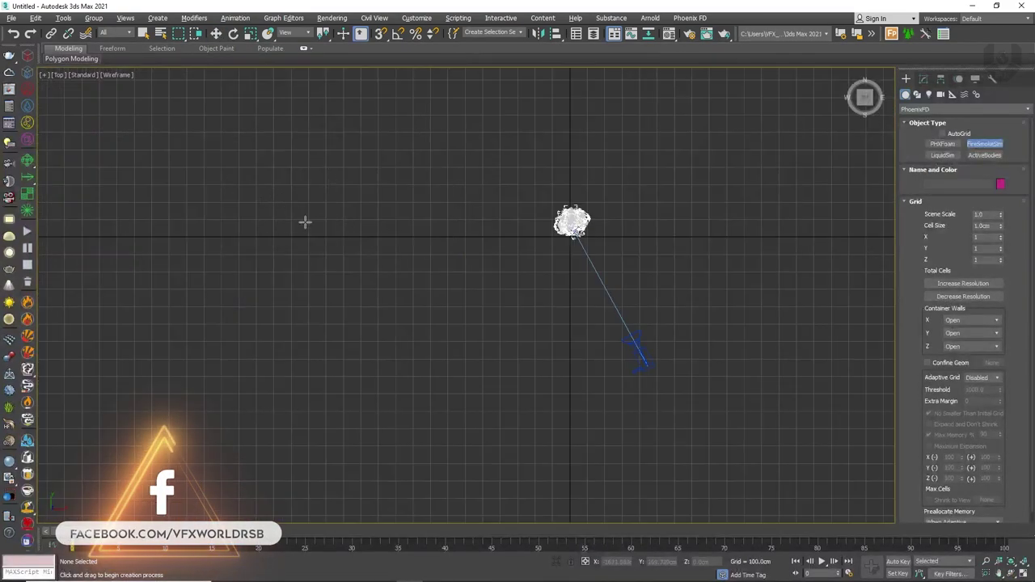
pyautogui.moveTo(305, 221); pyautogui.dragTo(235, 229, button='middle')
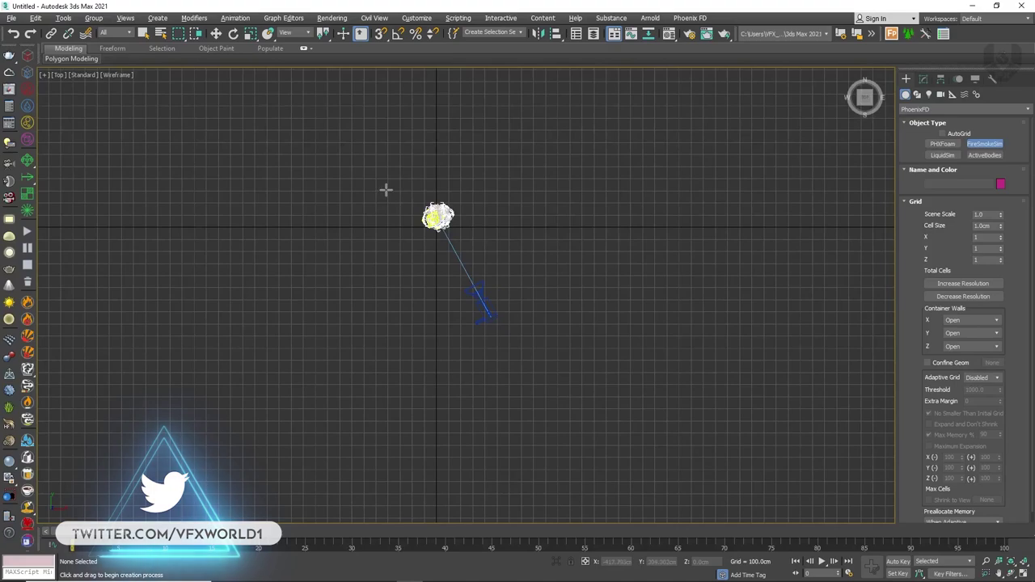
pyautogui.moveTo(385, 190); pyautogui.dragTo(499, 456)
pyautogui.click(485, 392)
# In a full-screen Perspective view, orbit around the grid and scrub the animation to check the walk stays inside
pyautogui.hotkey('alt', 'w')
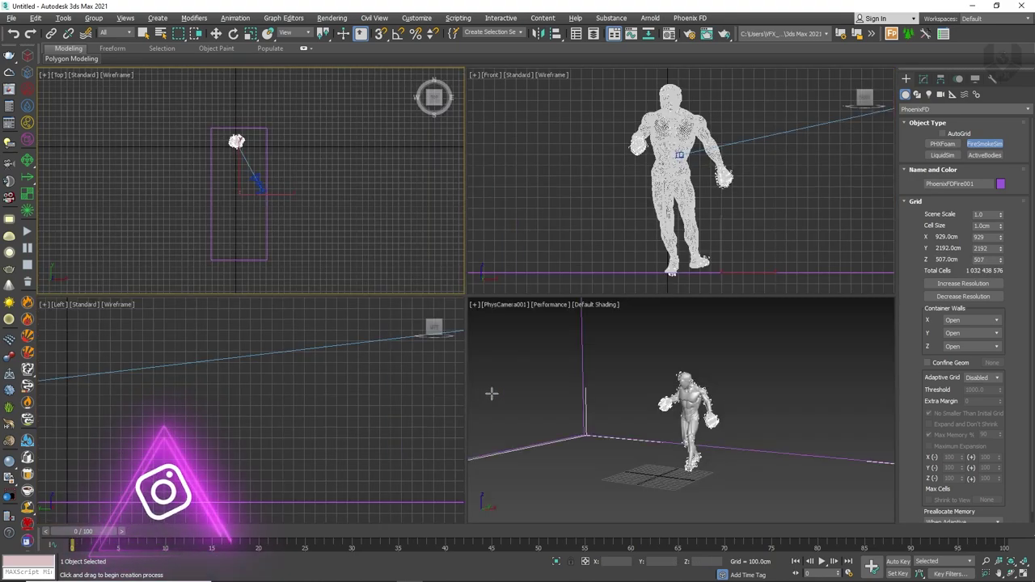
pyautogui.click(671, 393)
pyautogui.hotkey('alt', 'w')
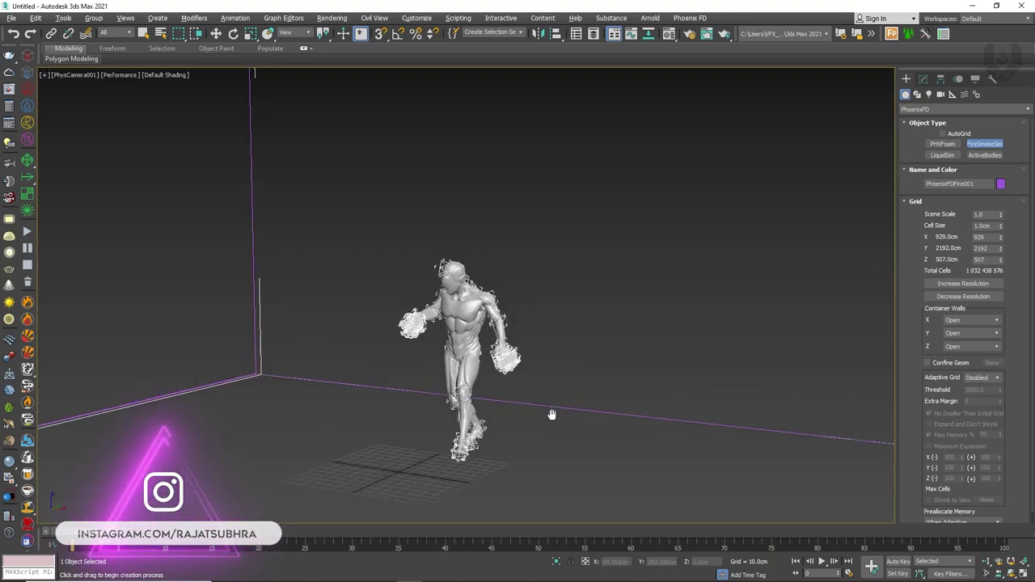
pyautogui.press('p')
pyautogui.scroll(-5, 543, 357)
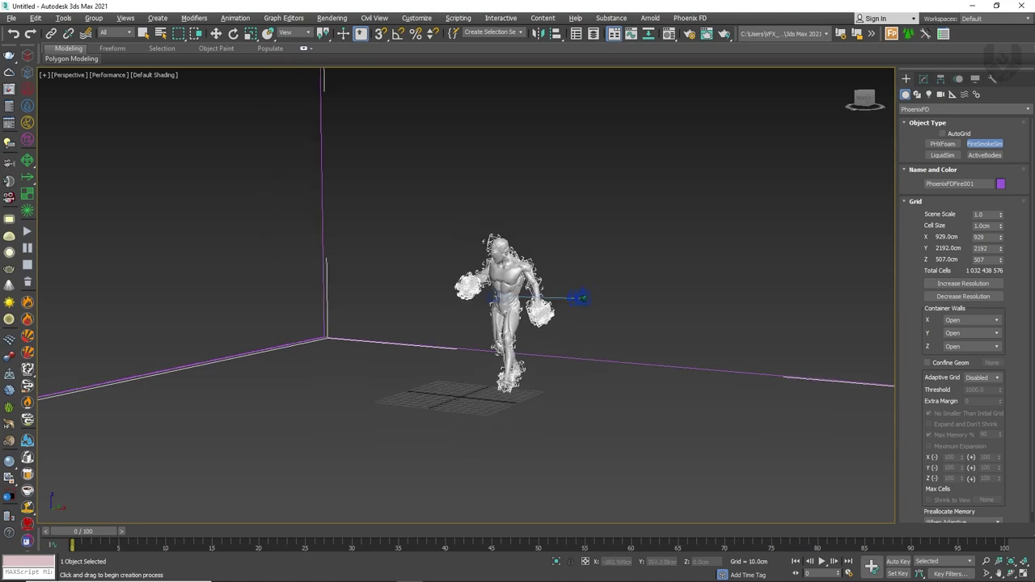
pyautogui.keyDown('alt'); pyautogui.moveTo(544, 356); pyautogui.dragTo(513, 371, button='middle'); pyautogui.keyUp('alt')
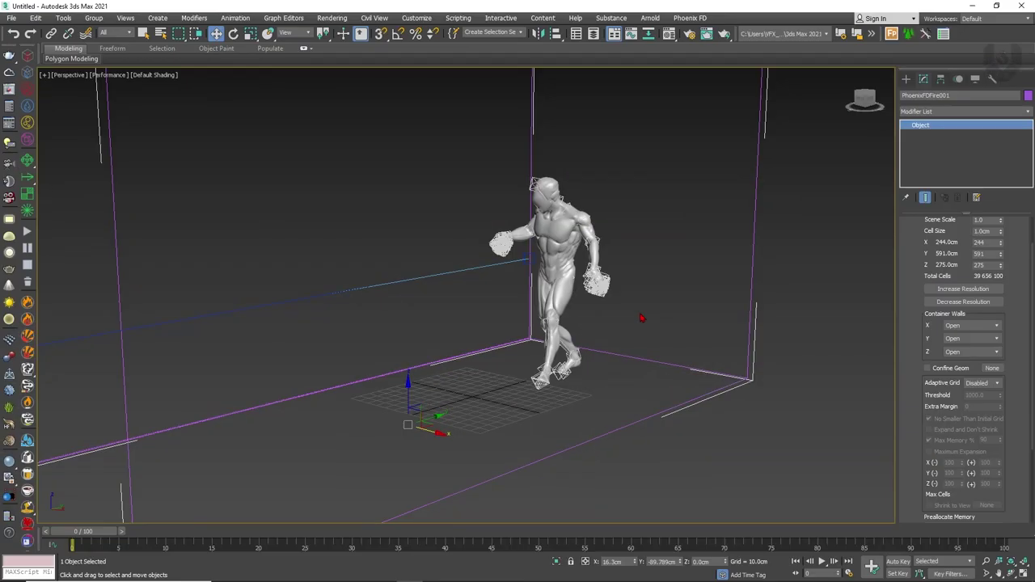
pyautogui.scroll(-5, 612, 340)
pyautogui.keyDown('alt'); pyautogui.moveTo(612, 340); pyautogui.dragTo(558, 380, button='middle'); pyautogui.keyUp('alt')
pyautogui.moveTo(108, 530); pyautogui.dragTo(1006, 506)
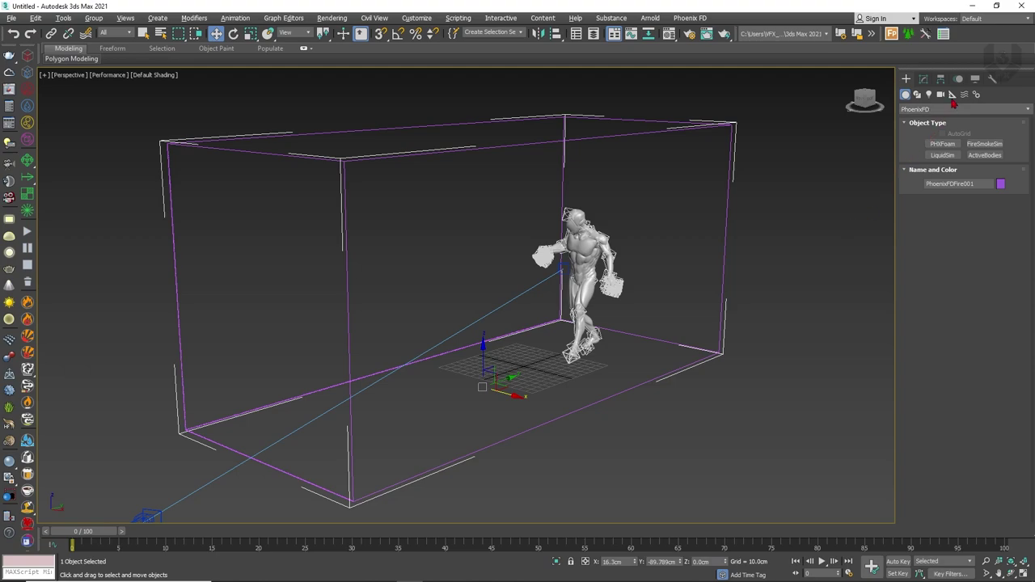
# Create a Phoenix FD PHXSource space warp beside the grid
pyautogui.click(952, 95)
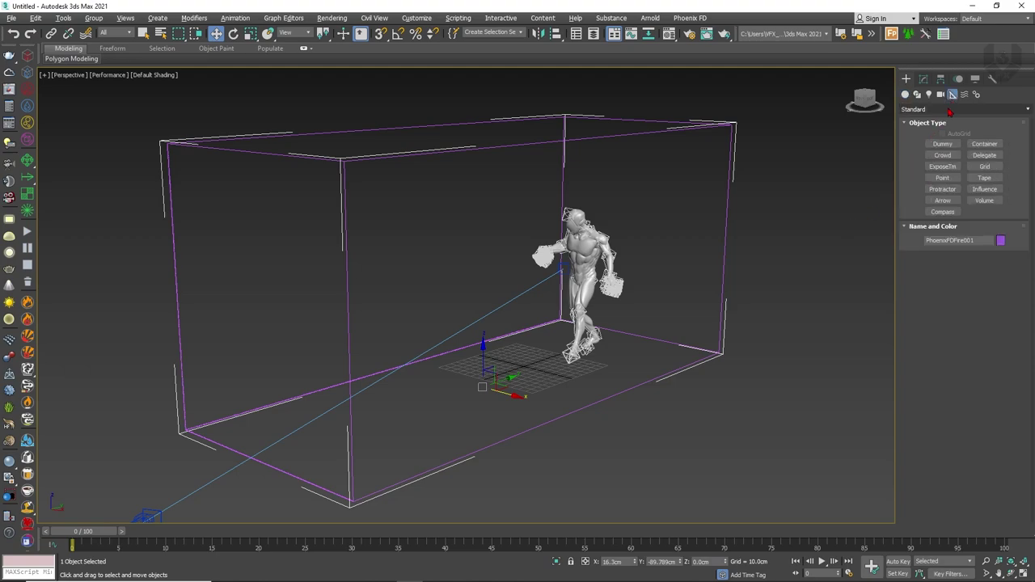
pyautogui.click(949, 110)
pyautogui.click(933, 229)
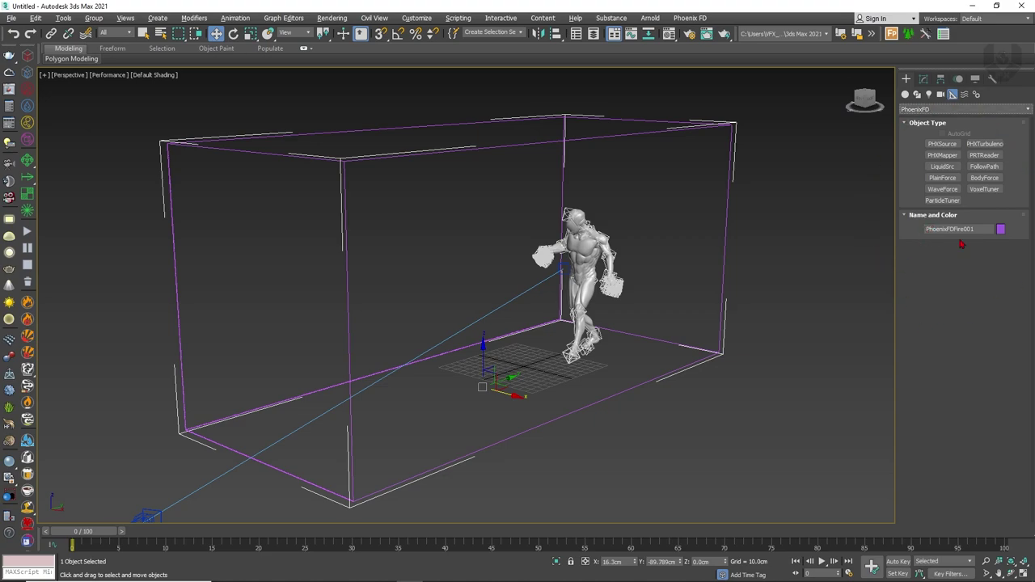
pyautogui.click(954, 143)
pyautogui.moveTo(753, 386); pyautogui.dragTo(764, 396)
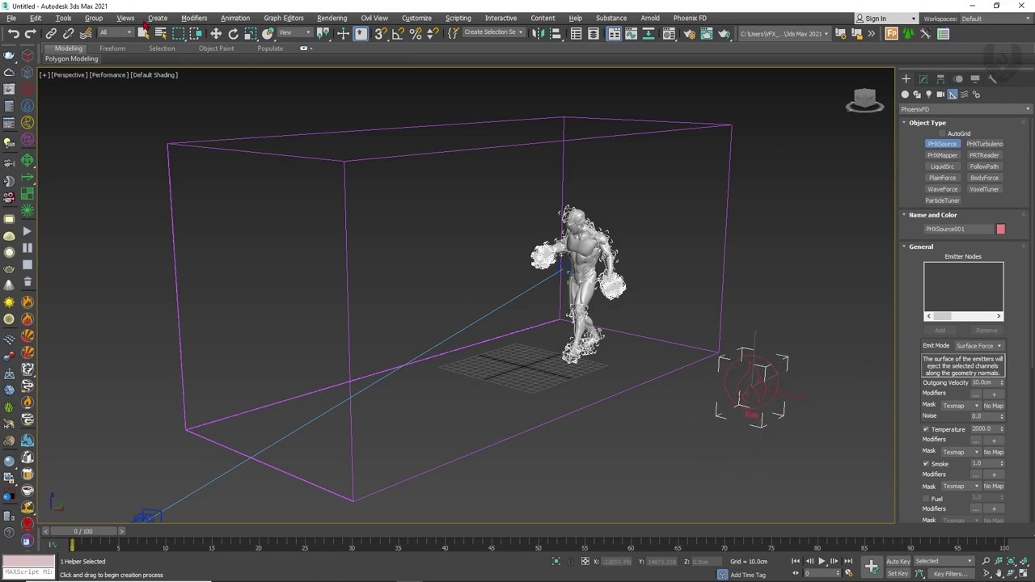
pyautogui.click(216, 33)
# Add character Ch44 as the source's emitter object
pyautogui.click(926, 80)
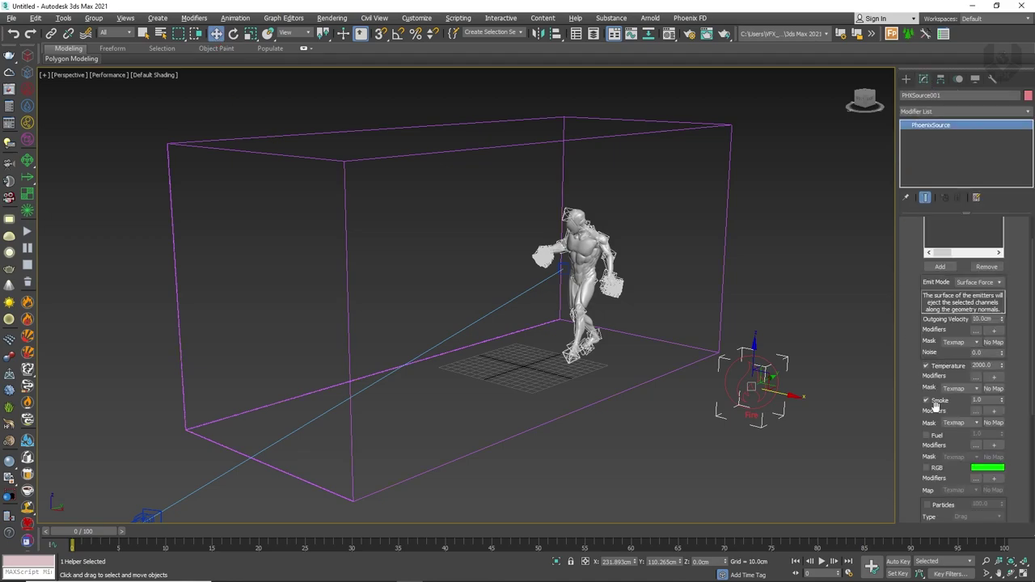
pyautogui.click(940, 266)
pyautogui.click(579, 291)
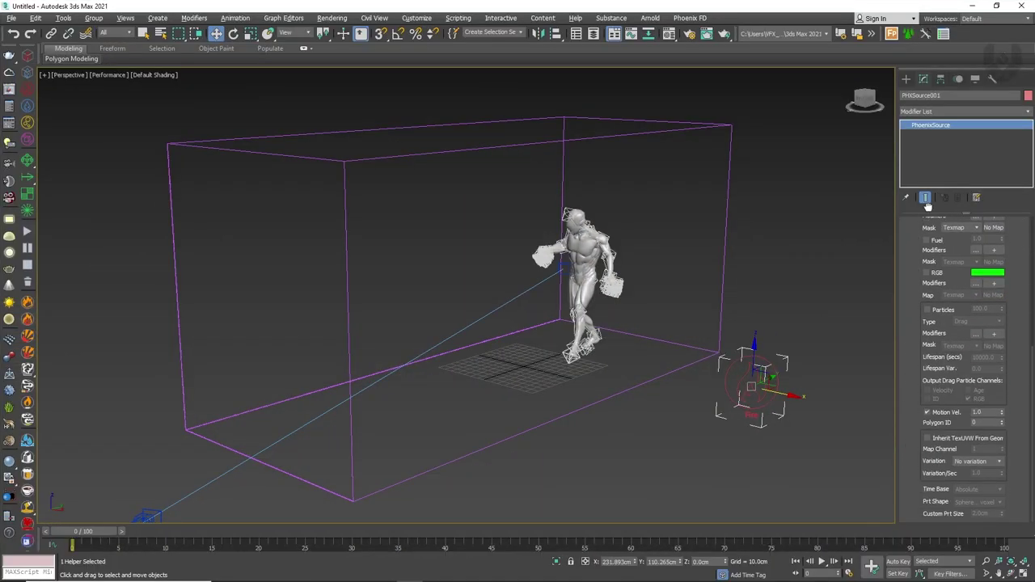
# Check the source's Motion Vel. setting, leaving it at 1.0
pyautogui.click(974, 412)
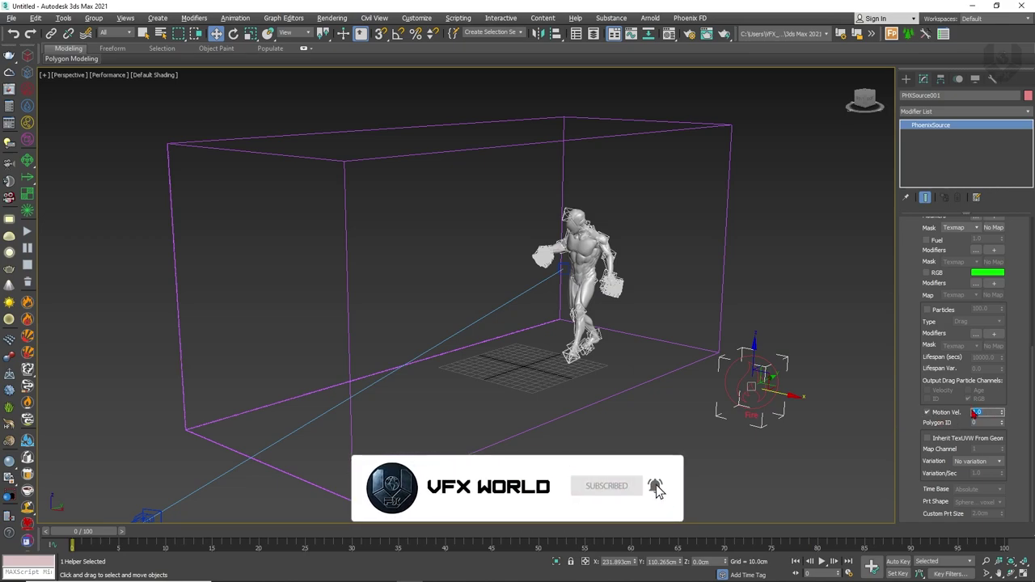
# Select PhoenixFDFire001 and set its grid cell size to 2.0cm
pyautogui.click(777, 132)
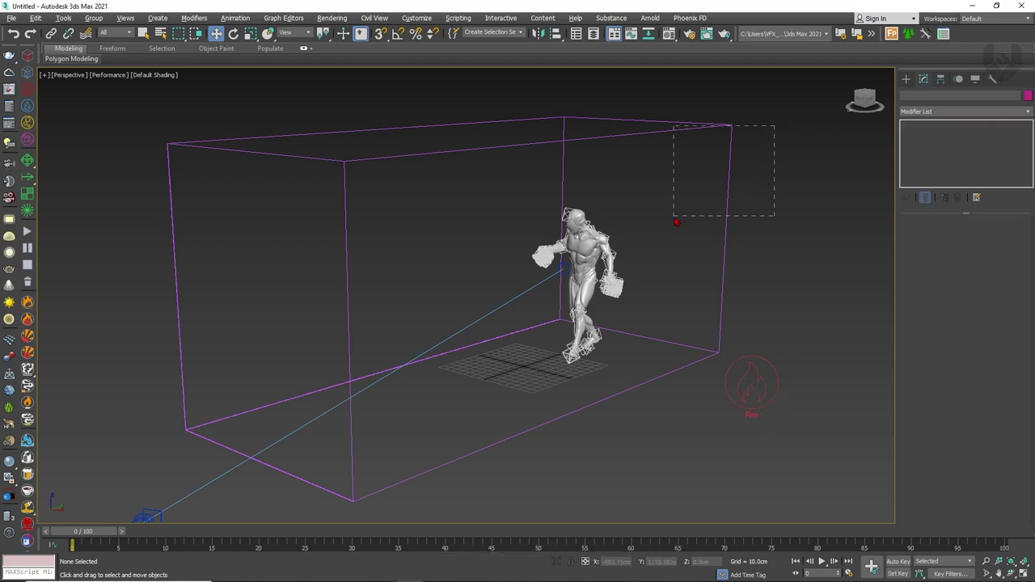
pyautogui.moveTo(677, 223); pyautogui.dragTo(675, 237)
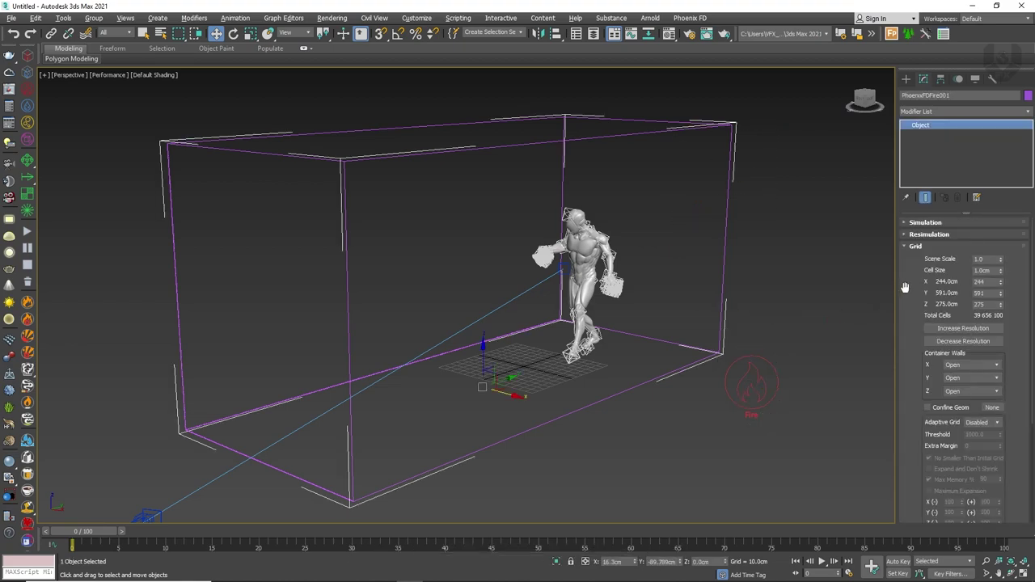
pyautogui.moveTo(993, 273); pyautogui.dragTo(964, 274)
pyautogui.write('2')
pyautogui.press('Return')
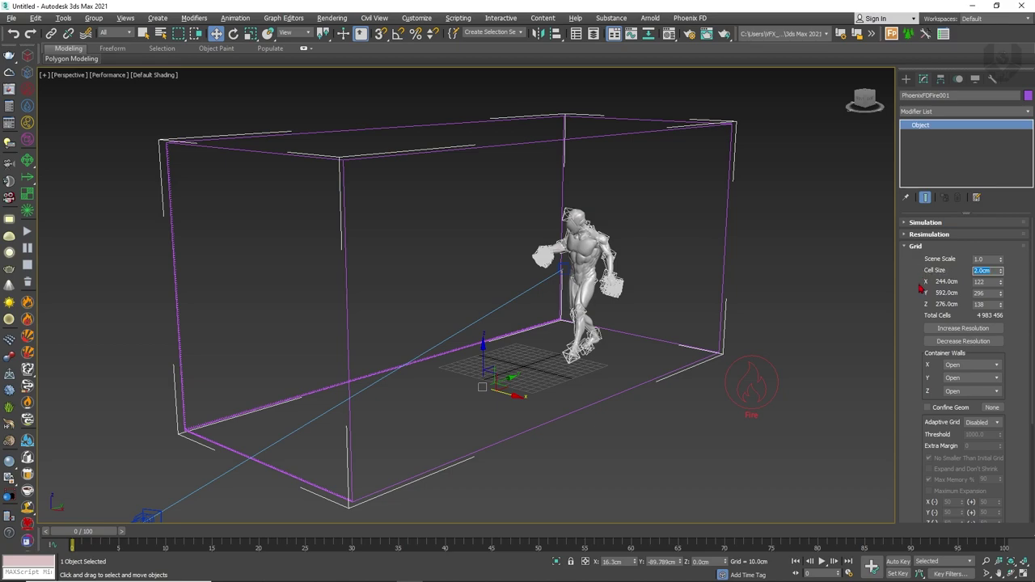
# Set the grid's Z container wall to Jammed (-)
pyautogui.scroll(-1, 942, 335)
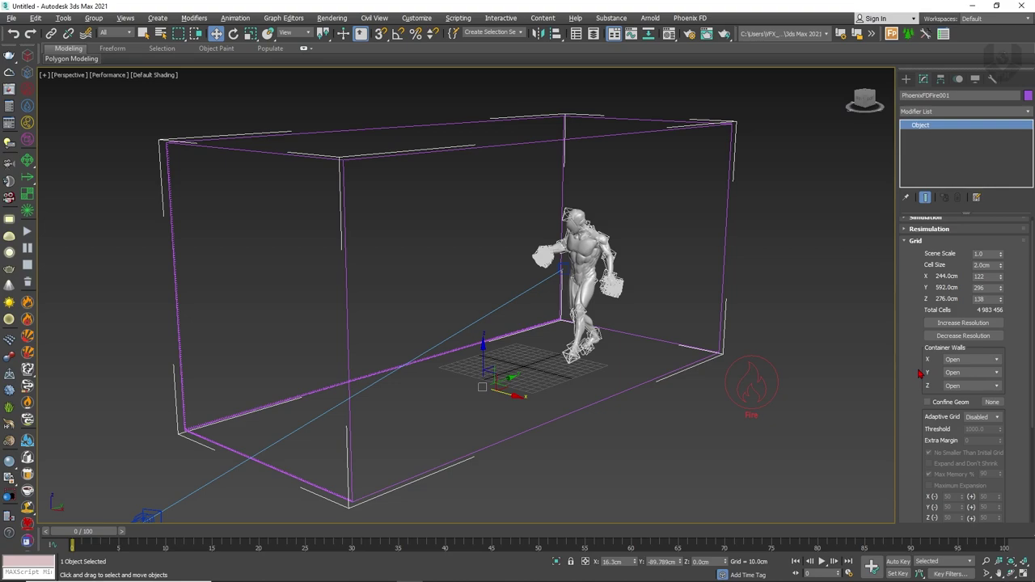
pyautogui.scroll(-1, 921, 374)
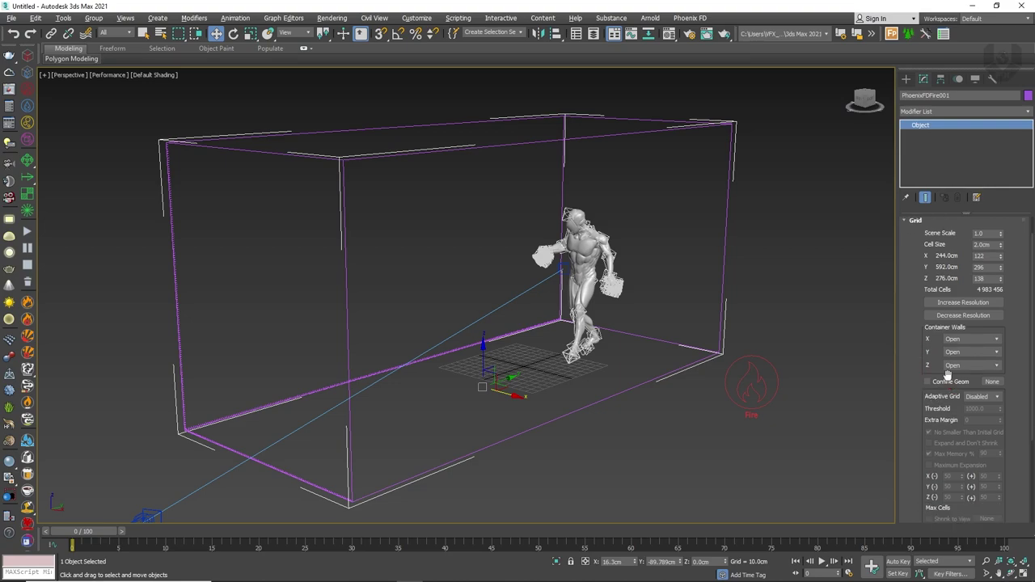
pyautogui.click(953, 370)
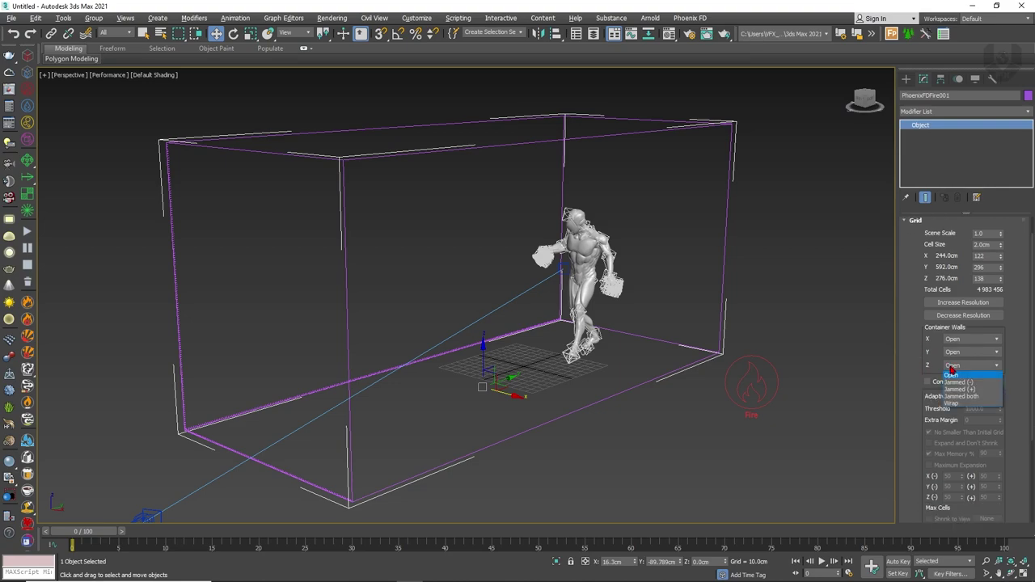
pyautogui.click(964, 386)
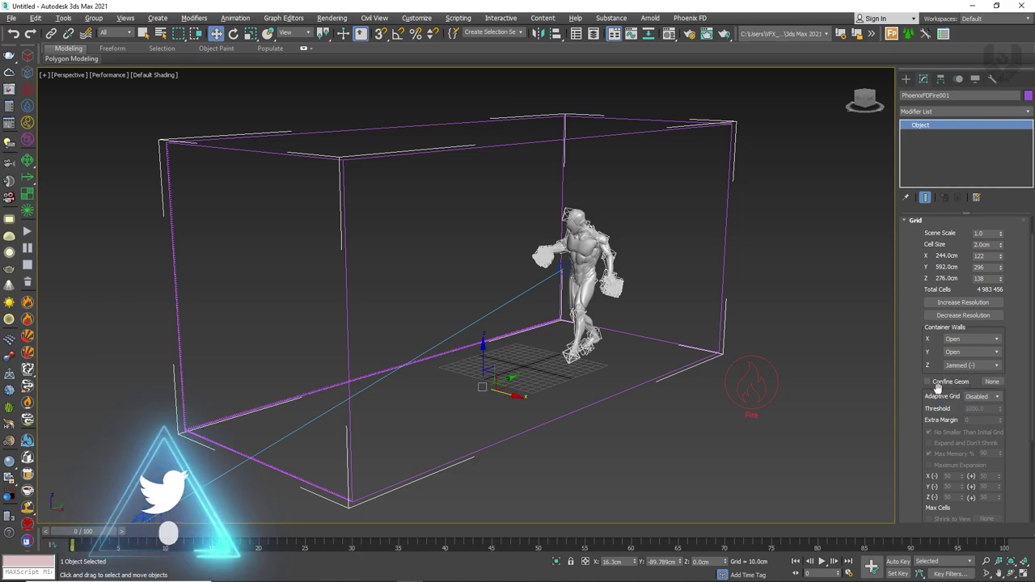
pyautogui.scroll(-4, 936, 388)
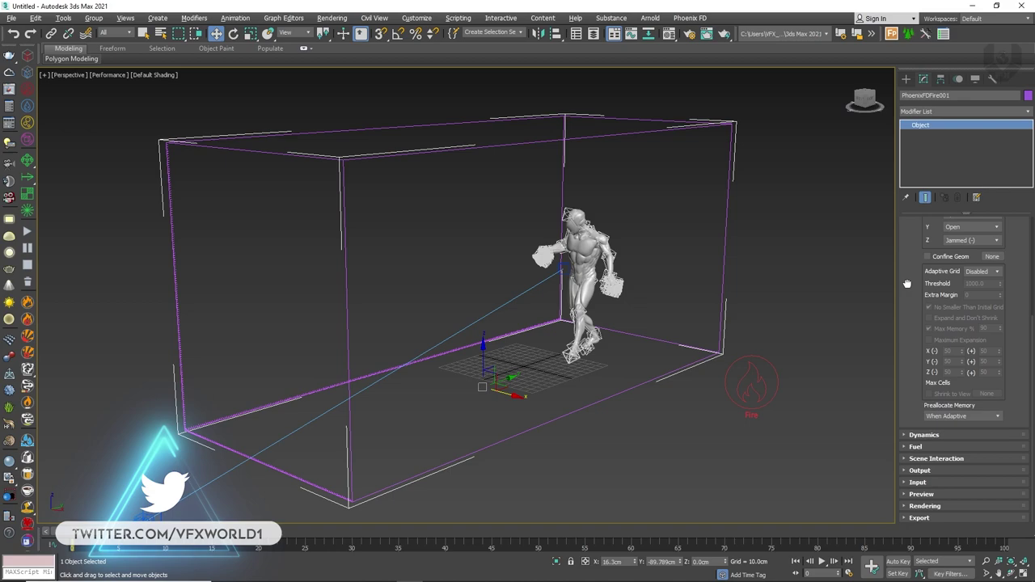
# In the Dynamics rollout, set Gravity to 0.1 and Time Scale to 0.6
pyautogui.click(922, 435)
pyautogui.scroll(-3, 912, 320)
pyautogui.scroll(1, 911, 320)
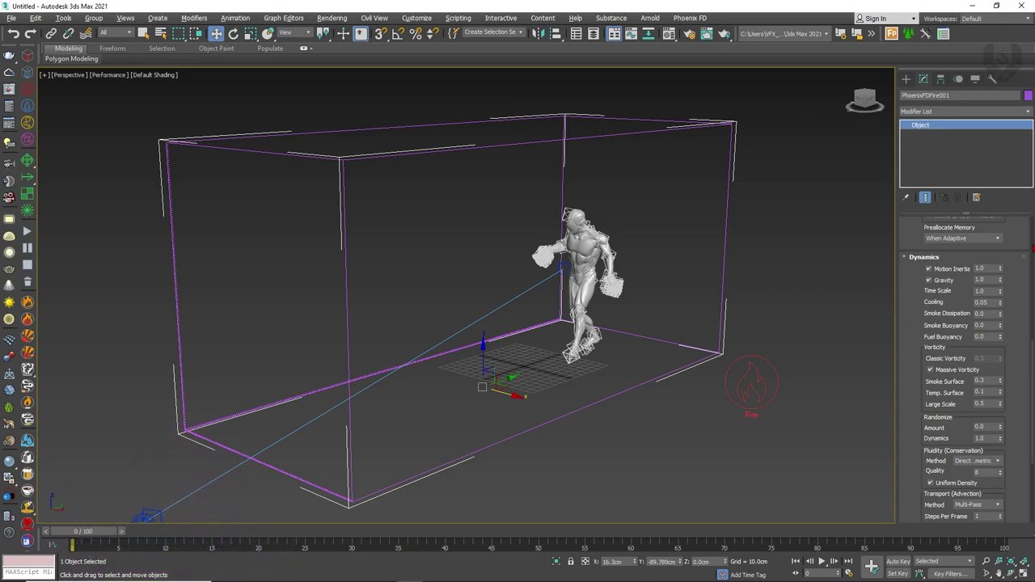
pyautogui.moveTo(993, 281); pyautogui.dragTo(956, 280)
pyautogui.press('Return')
pyautogui.moveTo(987, 293); pyautogui.dragTo(958, 293)
# Set Smoke Dissipation 0.3, Smoke Buoyancy 0.1 and Cooling 0.1
pyautogui.moveTo(988, 303); pyautogui.dragTo(925, 318)
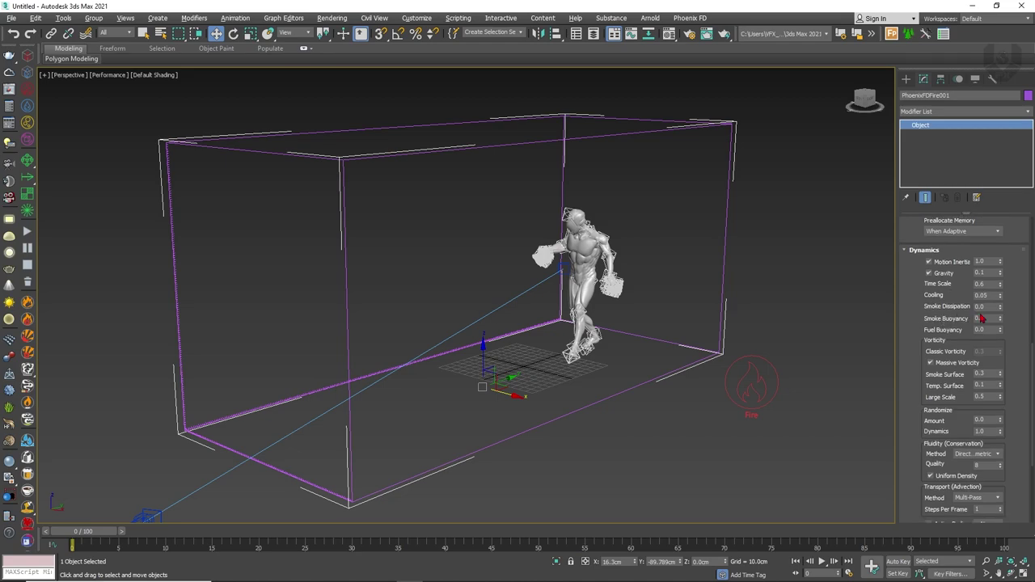
pyautogui.moveTo(986, 307); pyautogui.dragTo(967, 308)
pyautogui.press('Return')
pyautogui.doubleClick(988, 318)
pyautogui.doubleClick(988, 295)
pyautogui.press('Return')
pyautogui.scroll(-3, 979, 325)
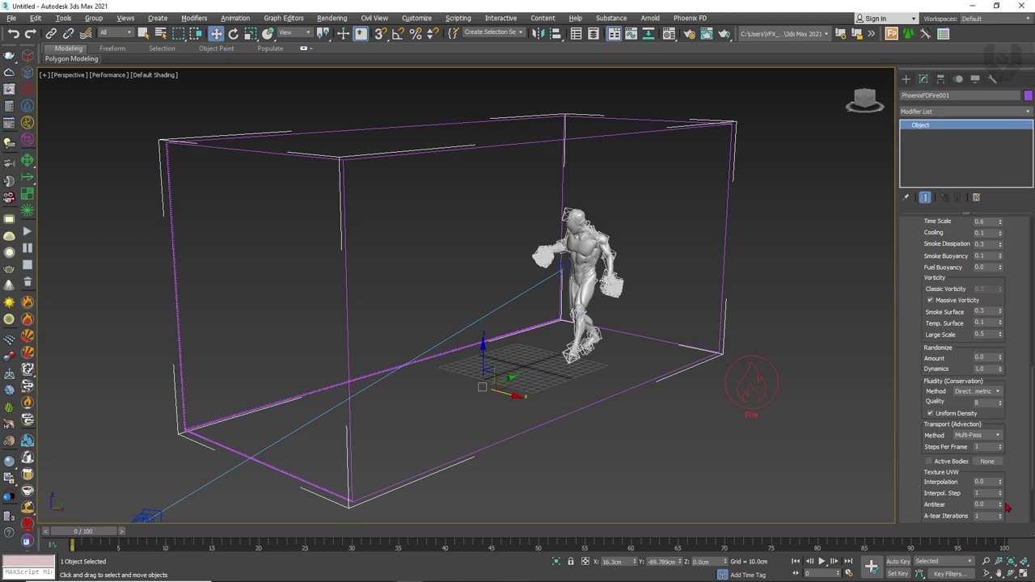
# Set Large Scale to 0.71 and Randomize Amount to 0.5
pyautogui.scroll(-1, 905, 364)
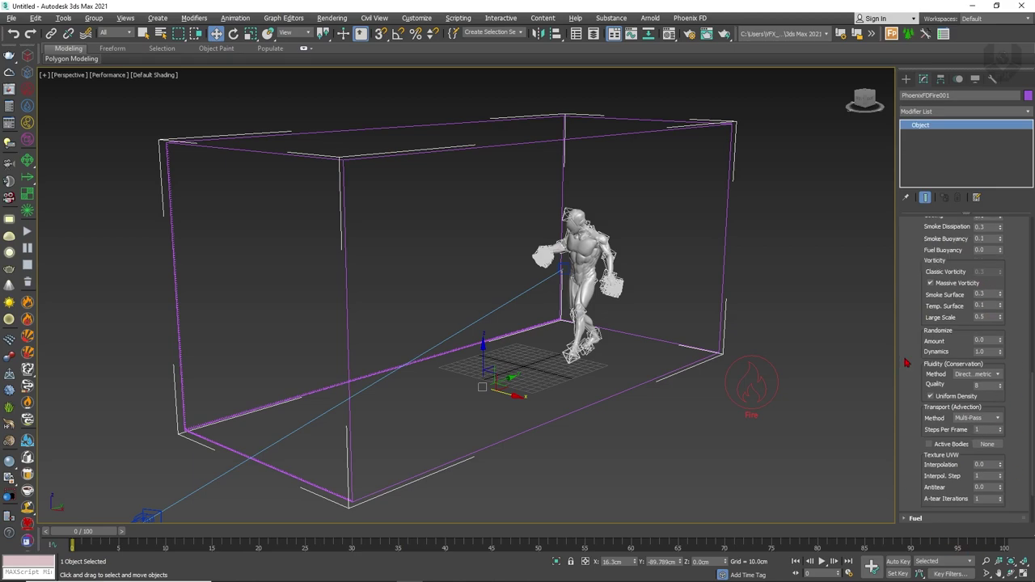
pyautogui.moveTo(991, 321); pyautogui.dragTo(955, 319)
pyautogui.scroll(-1, 930, 338)
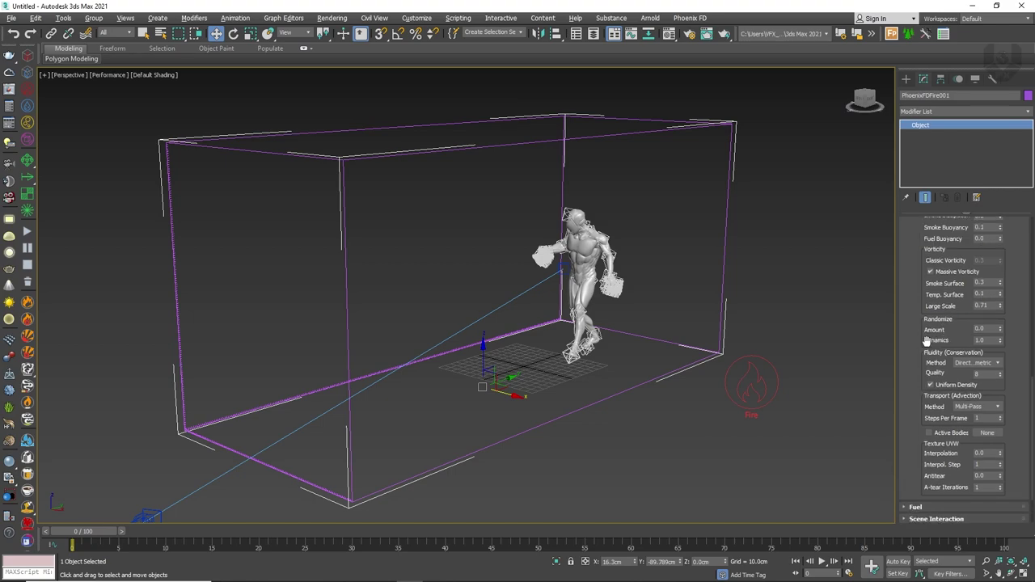
pyautogui.doubleClick(988, 329)
pyautogui.moveTo(916, 370); pyautogui.dragTo(921, 326)
# Switch the Fluidity Method to Direct Smooth at quality 15 and use 3 steps per frame
pyautogui.click(967, 322)
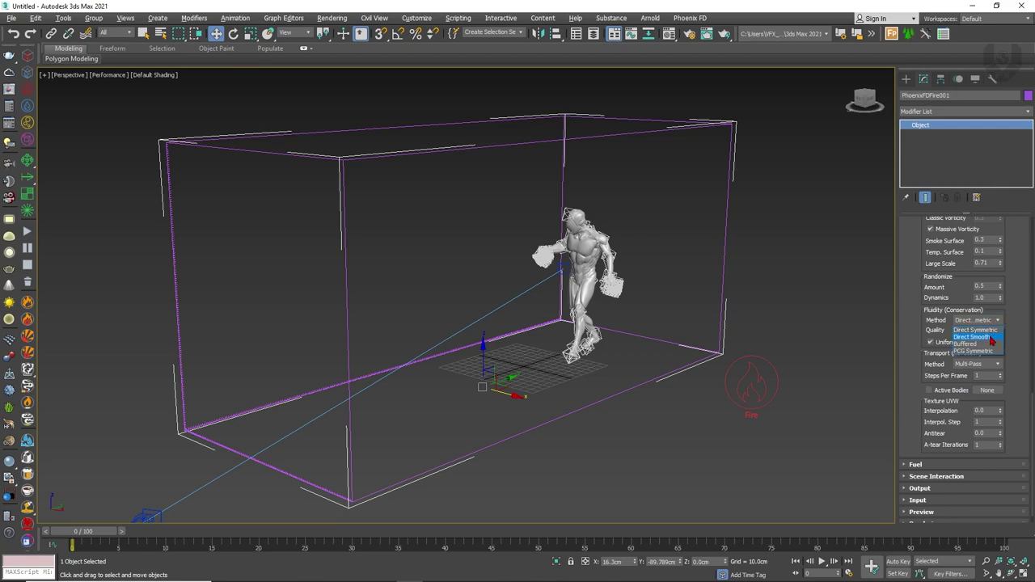
pyautogui.click(990, 337)
pyautogui.click(981, 333)
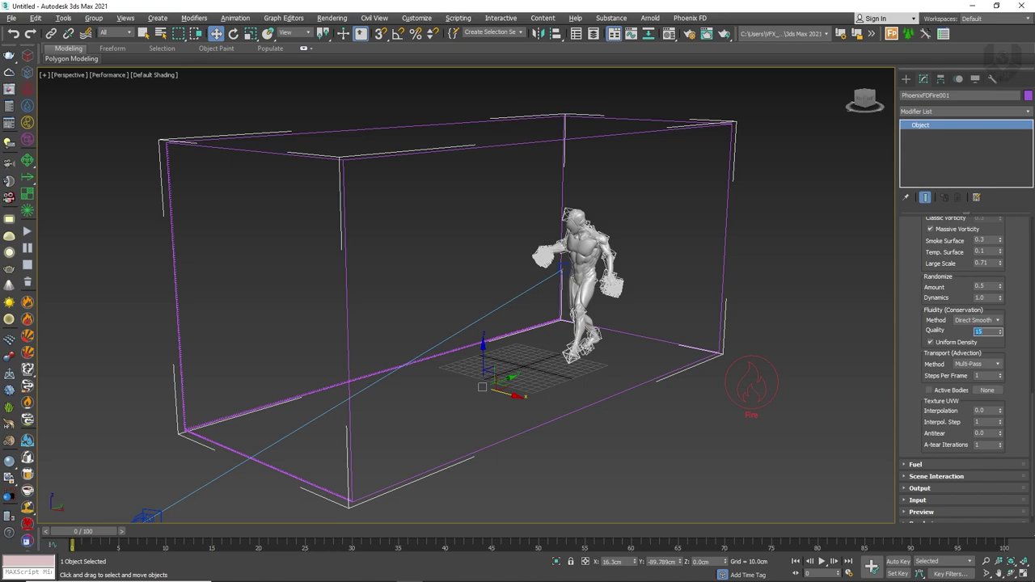
pyautogui.scroll(-1, 916, 340)
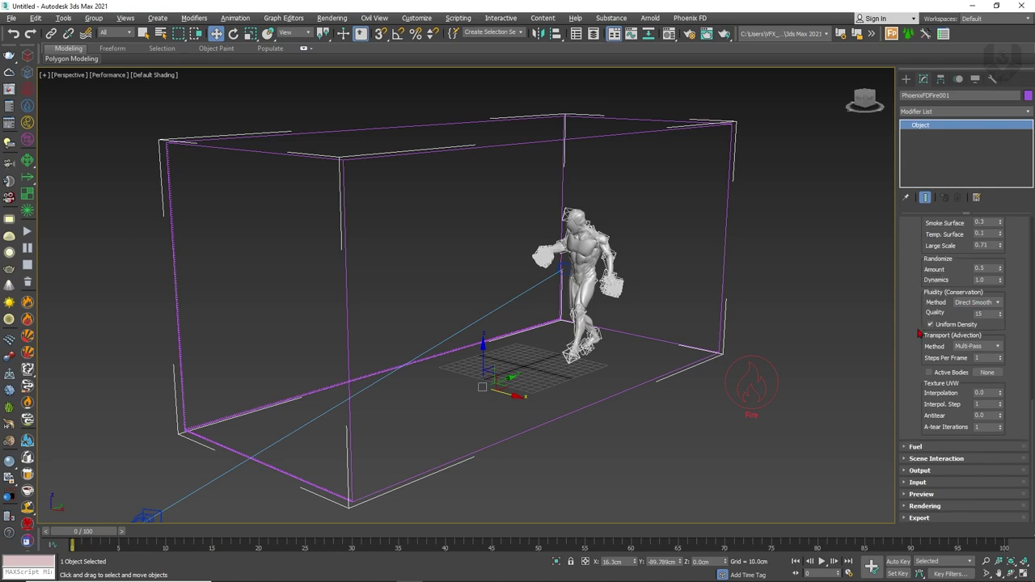
pyautogui.click(988, 358)
pyautogui.write('3')
pyautogui.press('Return')
pyautogui.click(915, 446)
pyautogui.scroll(-3, 914, 367)
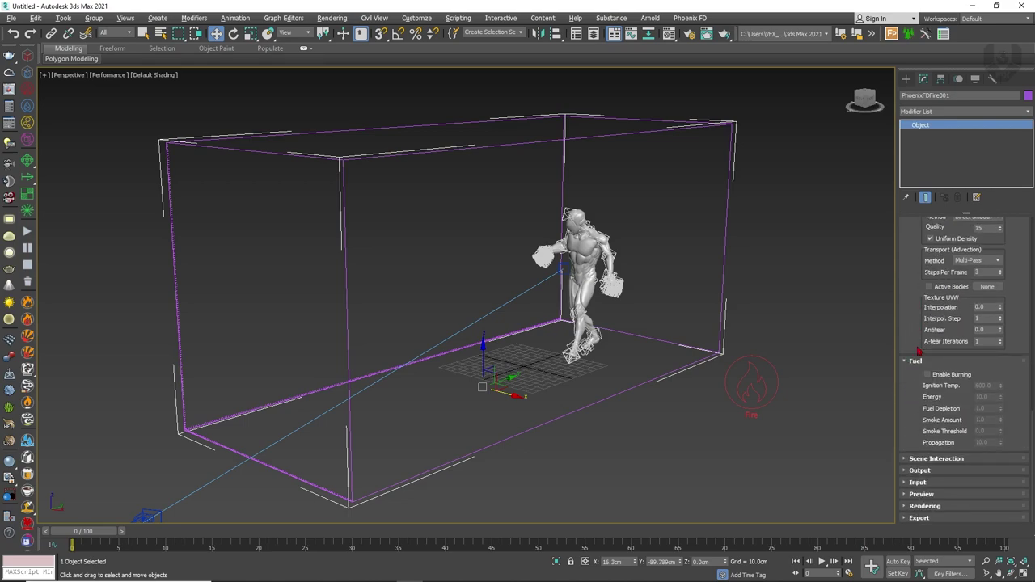
# Expand and scroll through the grid's Scene Interaction, Output, Preview and Rendering rollouts
pyautogui.click(929, 459)
pyautogui.scroll(-3, 908, 408)
pyautogui.click(918, 470)
pyautogui.scroll(-3, 910, 473)
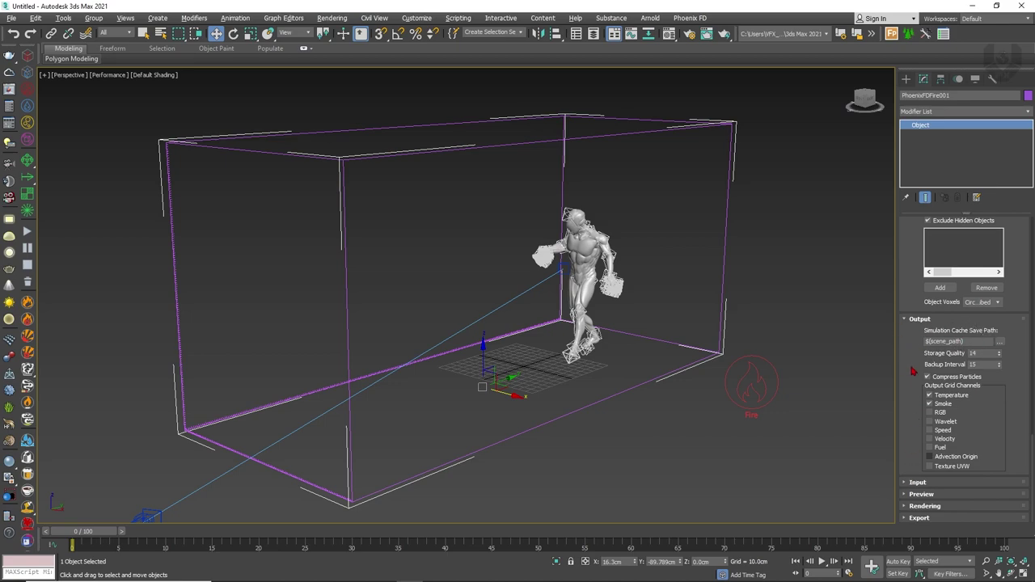
pyautogui.click(920, 494)
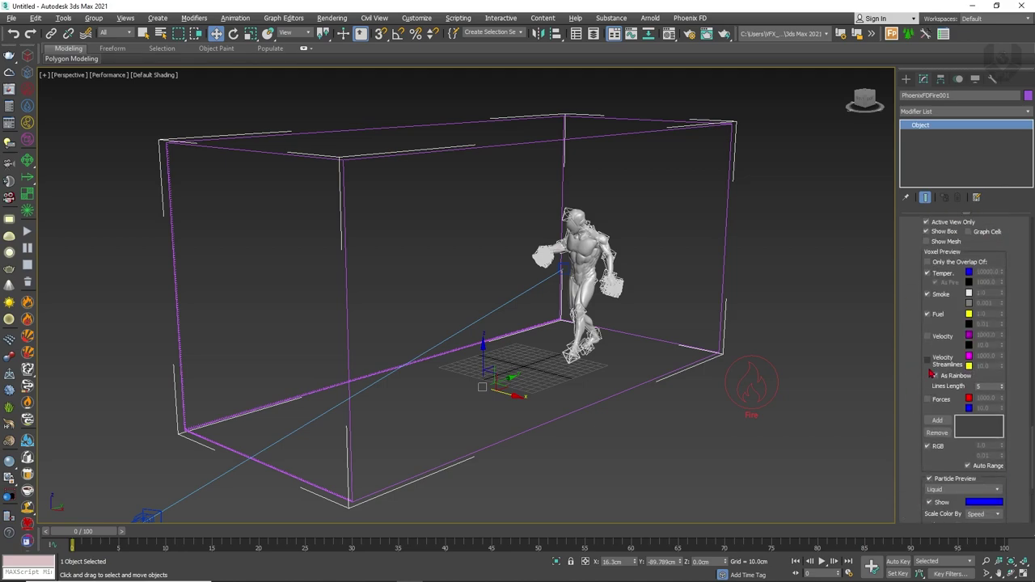
pyautogui.scroll(-2, 916, 365)
pyautogui.moveTo(916, 366); pyautogui.dragTo(915, 319)
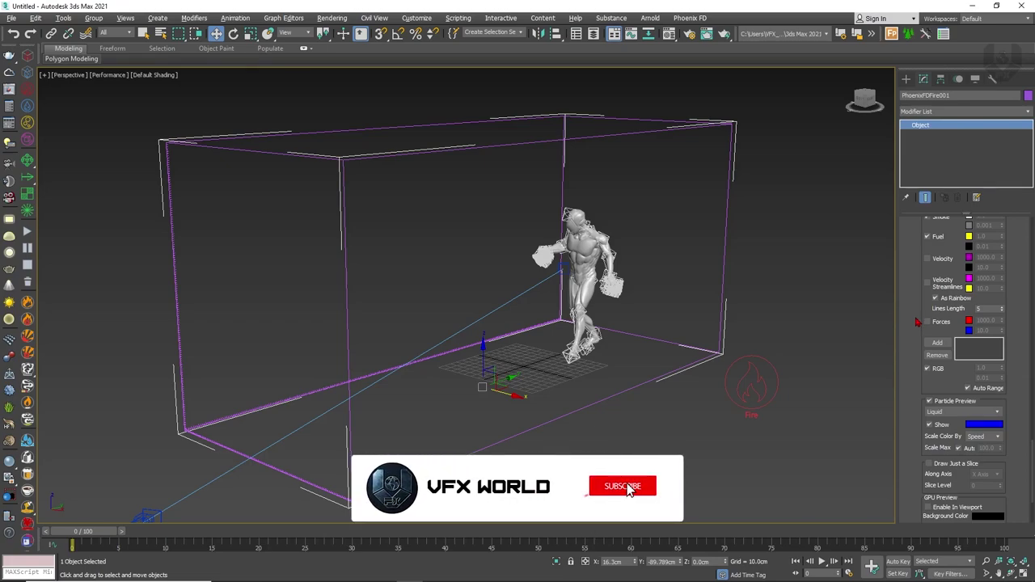
pyautogui.scroll(-3, 910, 363)
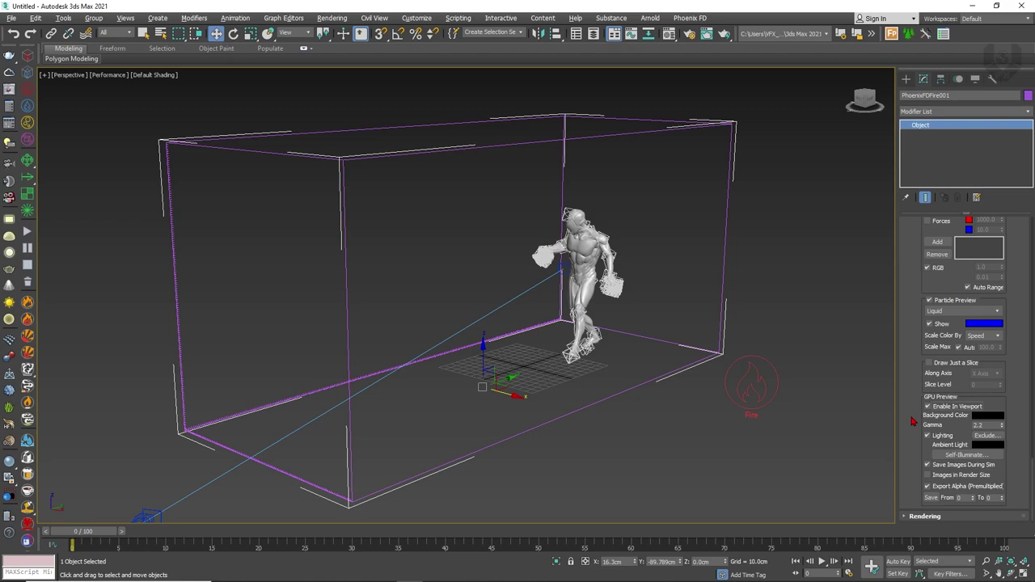
pyautogui.scroll(-1, 911, 422)
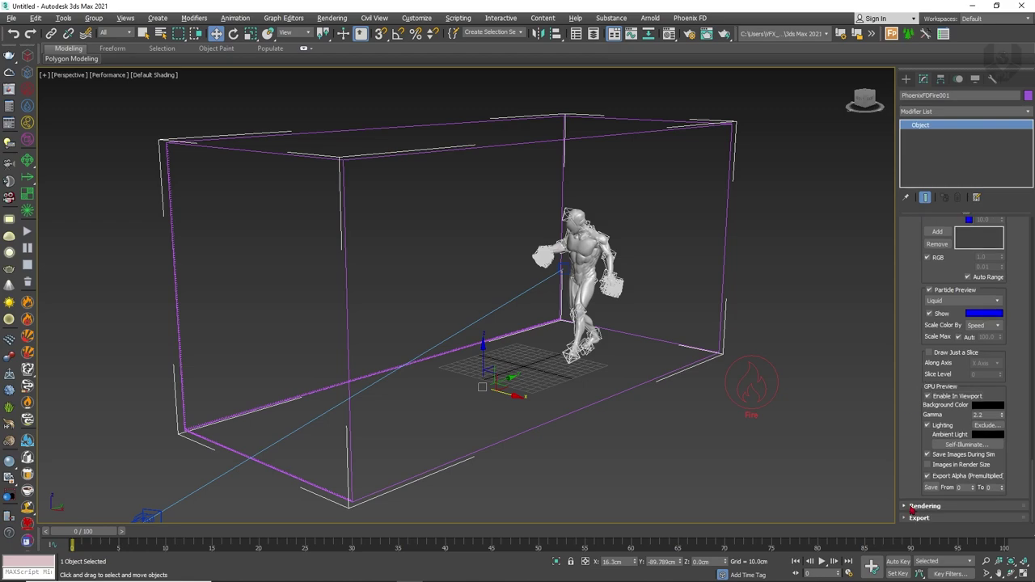
pyautogui.click(912, 506)
pyautogui.scroll(3, 1020, 377)
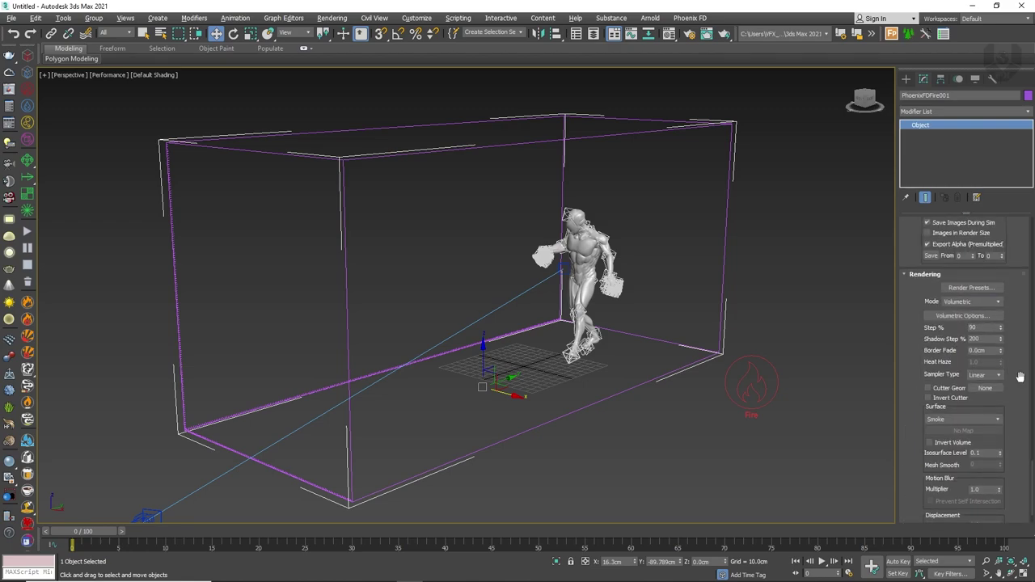
# In Volumetric Render Settings, set Simple Smoke Opacity to 0.9, then look over Smoke Color and Fire
pyautogui.click(955, 317)
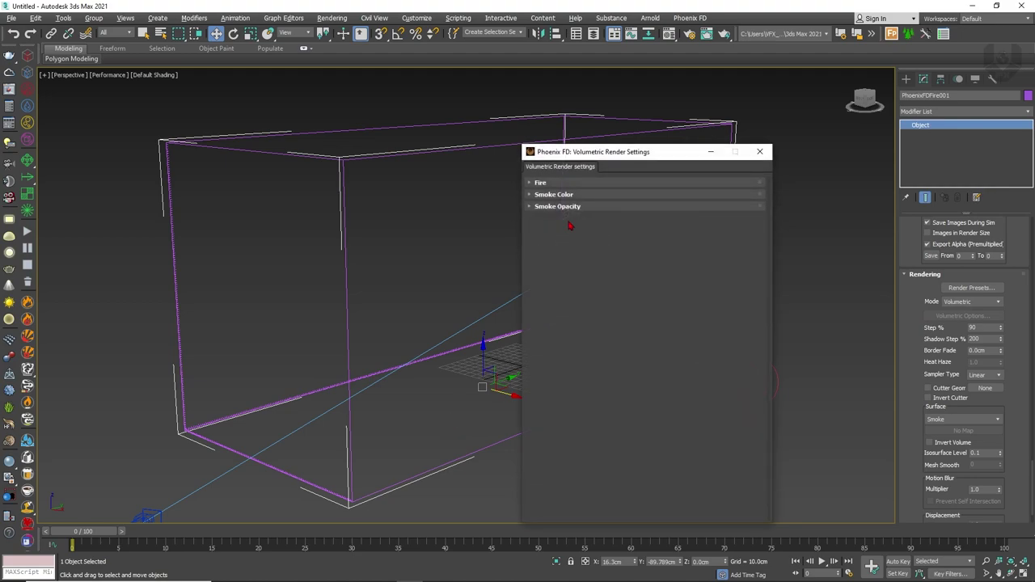
pyautogui.click(528, 207)
pyautogui.doubleClick(618, 249)
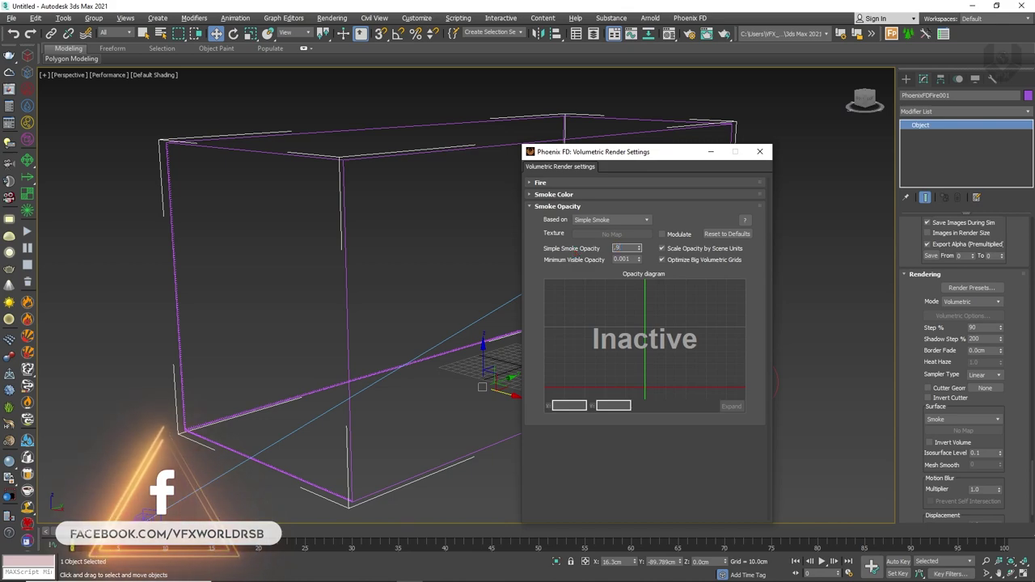
pyautogui.write('0.9')
pyautogui.press('Return')
pyautogui.click(535, 195)
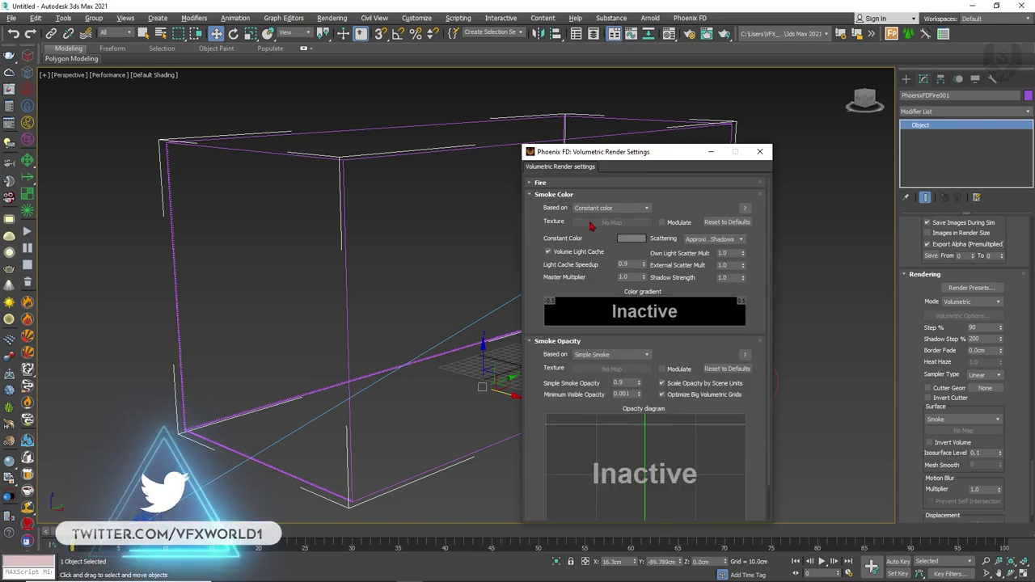
pyautogui.click(553, 195)
pyautogui.click(540, 183)
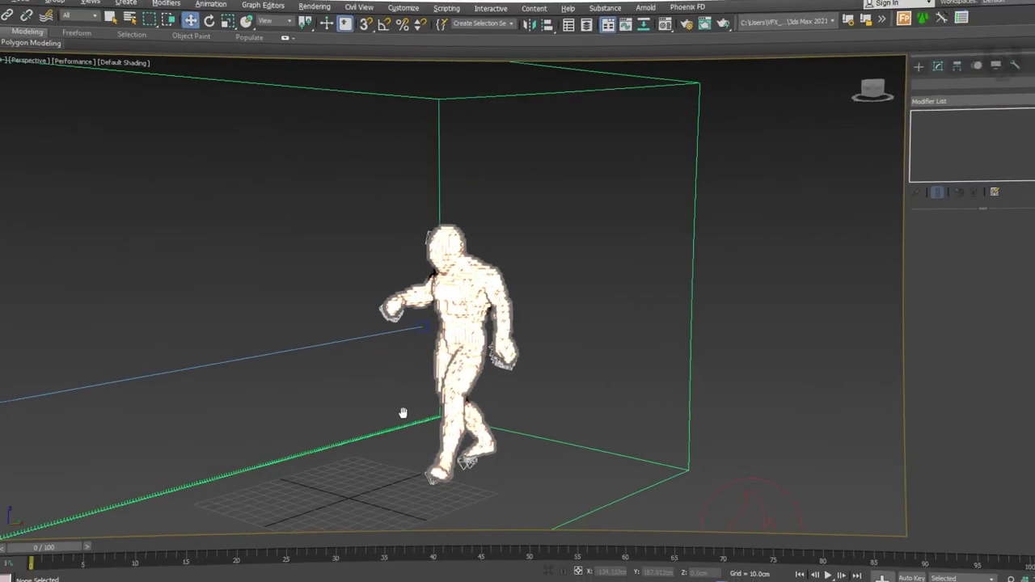
# Scrub the timeline to frame 17 and orbit around the burning character to inspect the fire and smoke
pyautogui.keyDown('alt'); pyautogui.moveTo(412, 455); pyautogui.dragTo(359, 476, button='middle'); pyautogui.keyUp('alt')
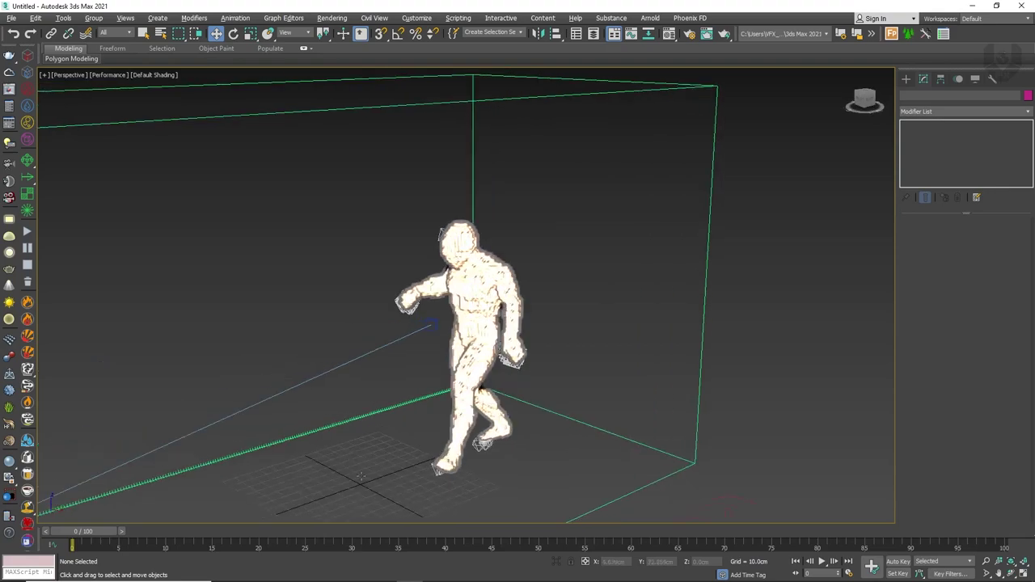
pyautogui.moveTo(77, 532); pyautogui.dragTo(233, 532)
pyautogui.press('w')
pyautogui.keyDown('alt'); pyautogui.moveTo(388, 421); pyautogui.dragTo(411, 413, button='middle'); pyautogui.keyUp('alt')
pyautogui.moveTo(469, 373)
pyautogui.keyDown('alt'); pyautogui.mouseDown(button='middle')
pyautogui.moveTo(467, 396)
pyautogui.moveTo(456, 386)
pyautogui.mouseUp(button='middle'); pyautogui.keyUp('alt')
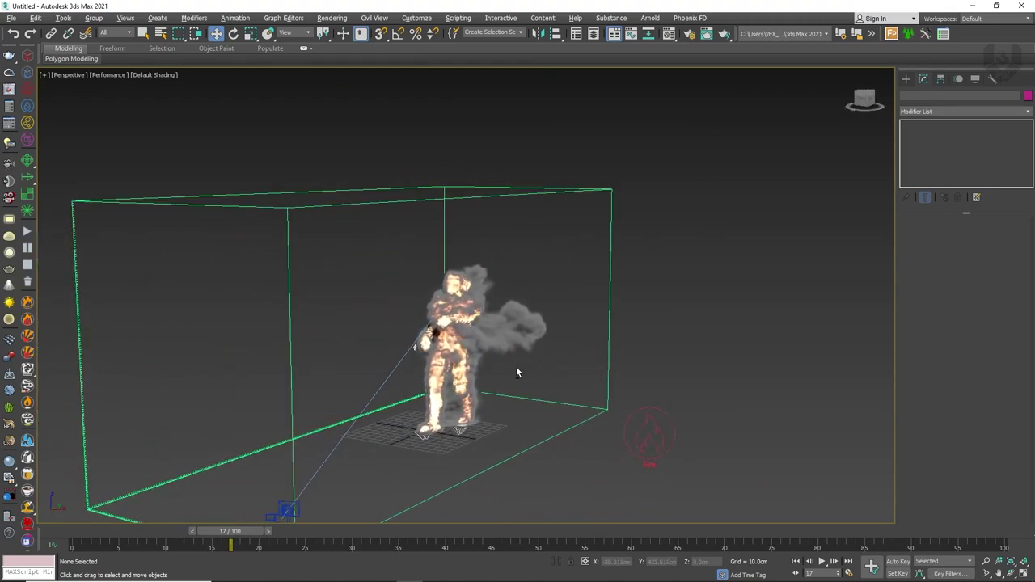
pyautogui.moveTo(516, 367)
pyautogui.keyDown('alt'); pyautogui.mouseDown(button='middle')
pyautogui.moveTo(473, 379)
pyautogui.moveTo(523, 373)
pyautogui.mouseUp(button='middle'); pyautogui.keyUp('alt')
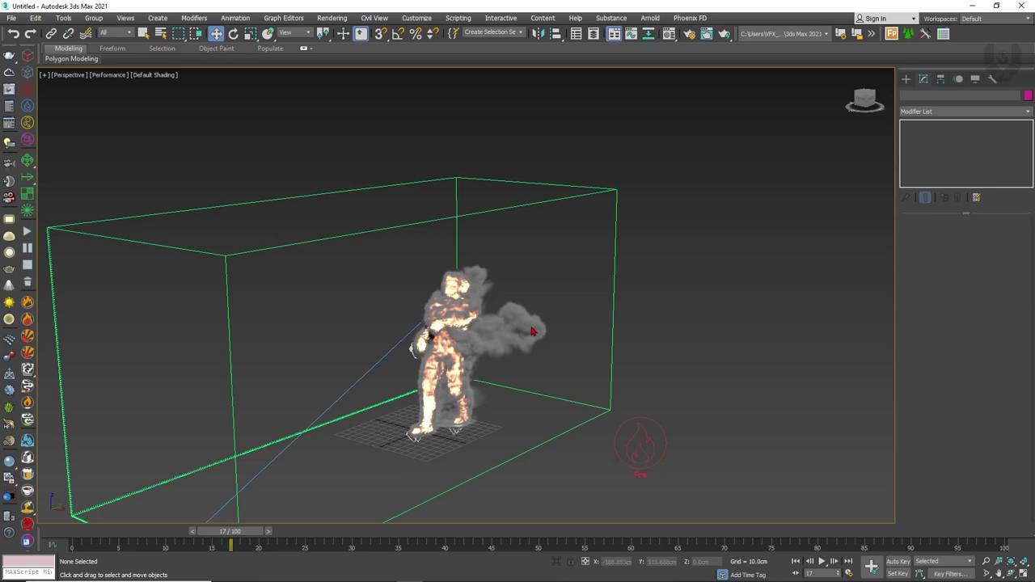
# Switch the Create panel's light types from Photometric to VRay
pyautogui.click(906, 79)
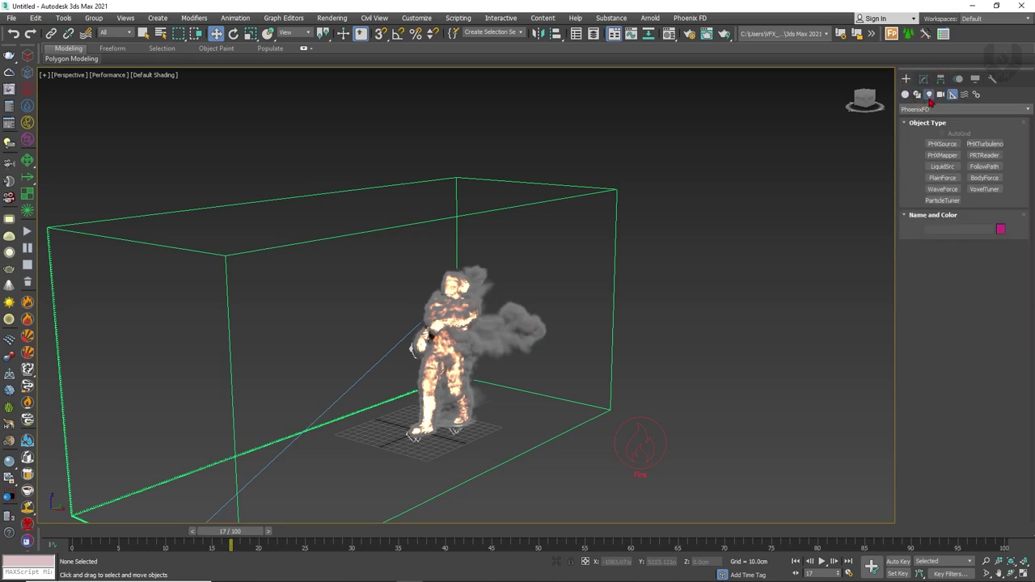
pyautogui.click(928, 94)
pyautogui.click(930, 109)
pyautogui.click(929, 140)
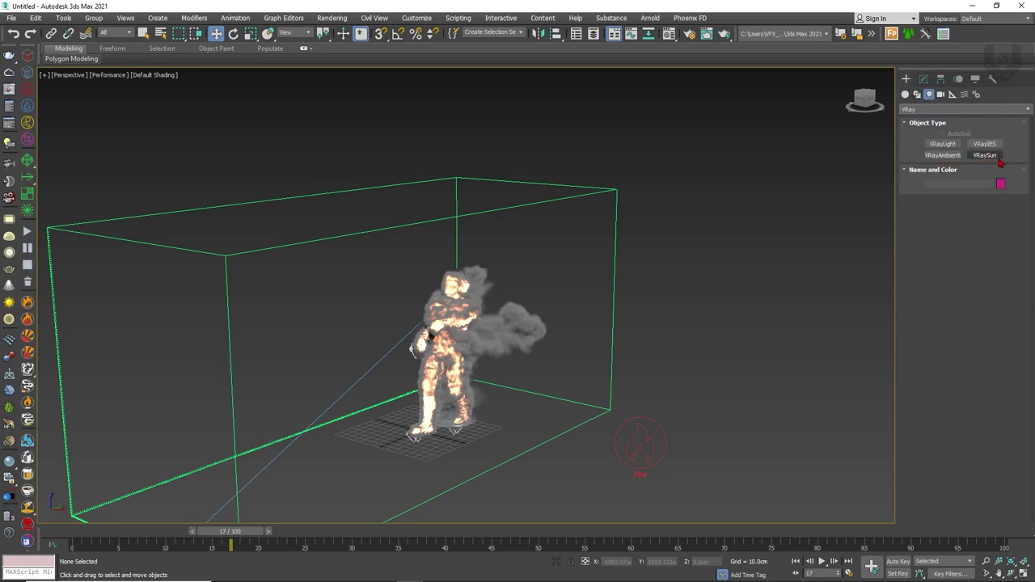